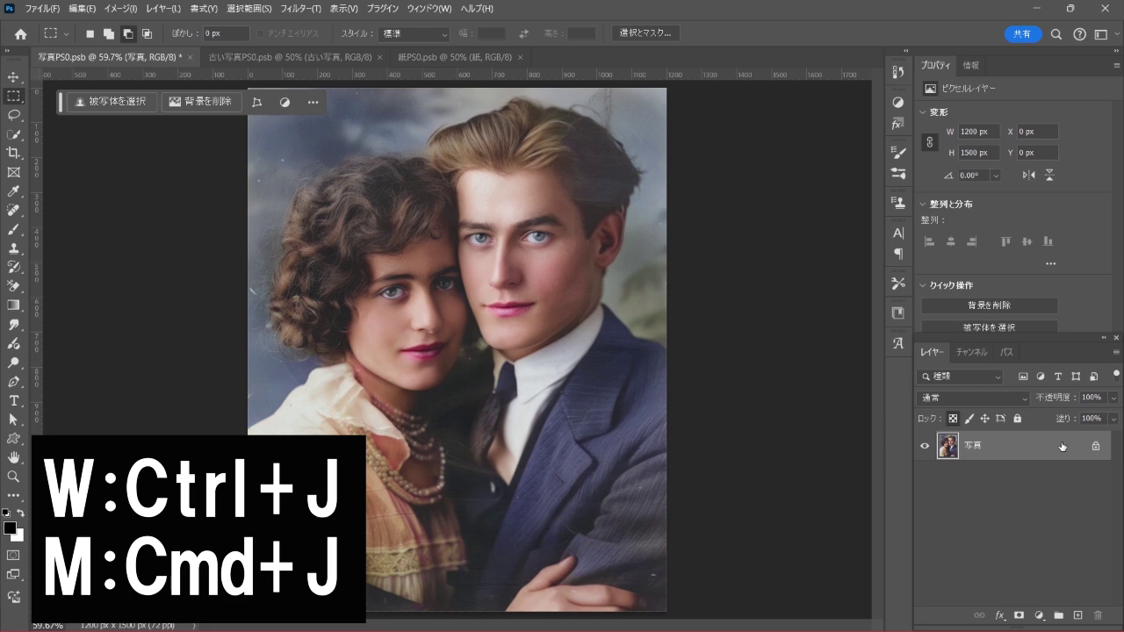
Duplicate the 写真 layer so that 写真 のコピー sits above the original
{"action": "key", "text": "ctrl+j"}
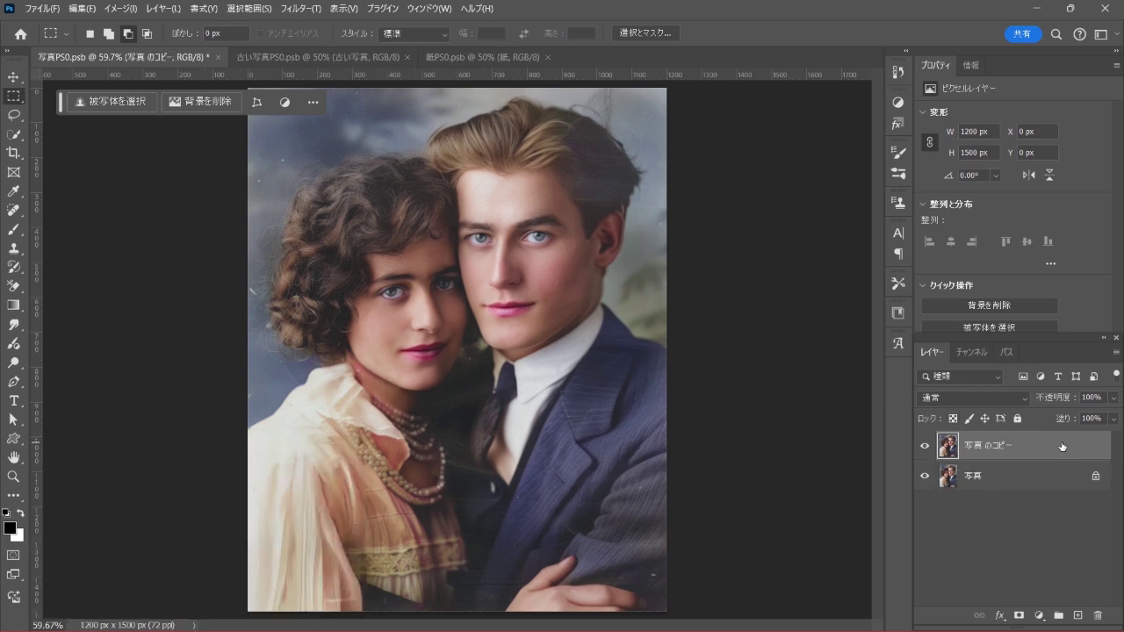
{"action": "left_click", "coordinate": [1041, 616]}
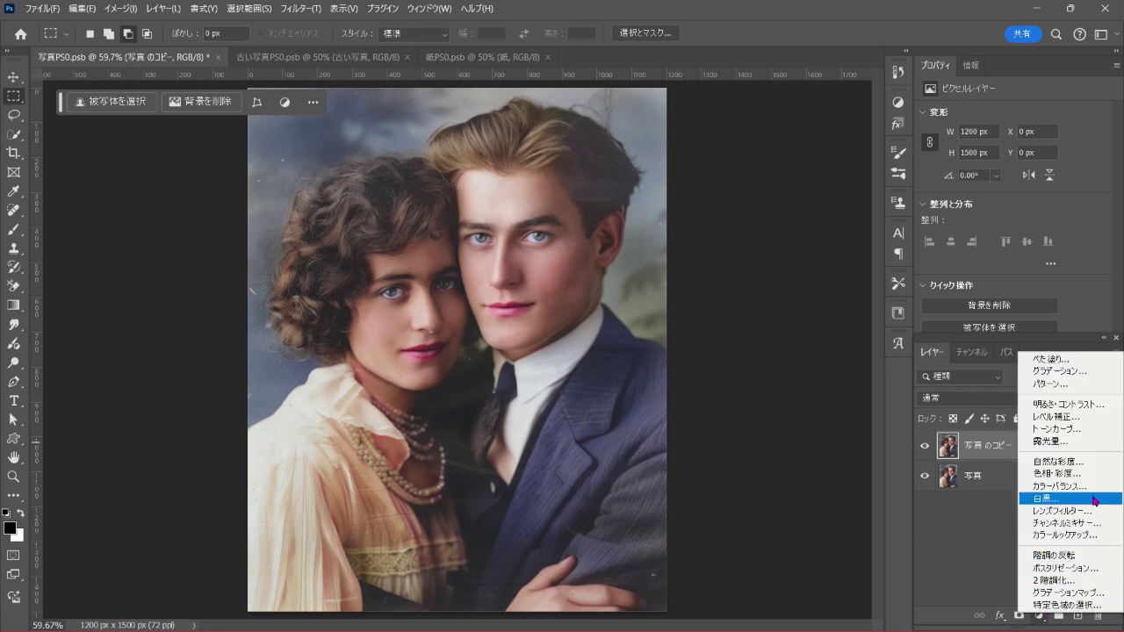
Merge a Black & White adjustment into the photo copy and convert it to smart object 白黒 1
{"action": "left_click", "coordinate": [1072, 501]}
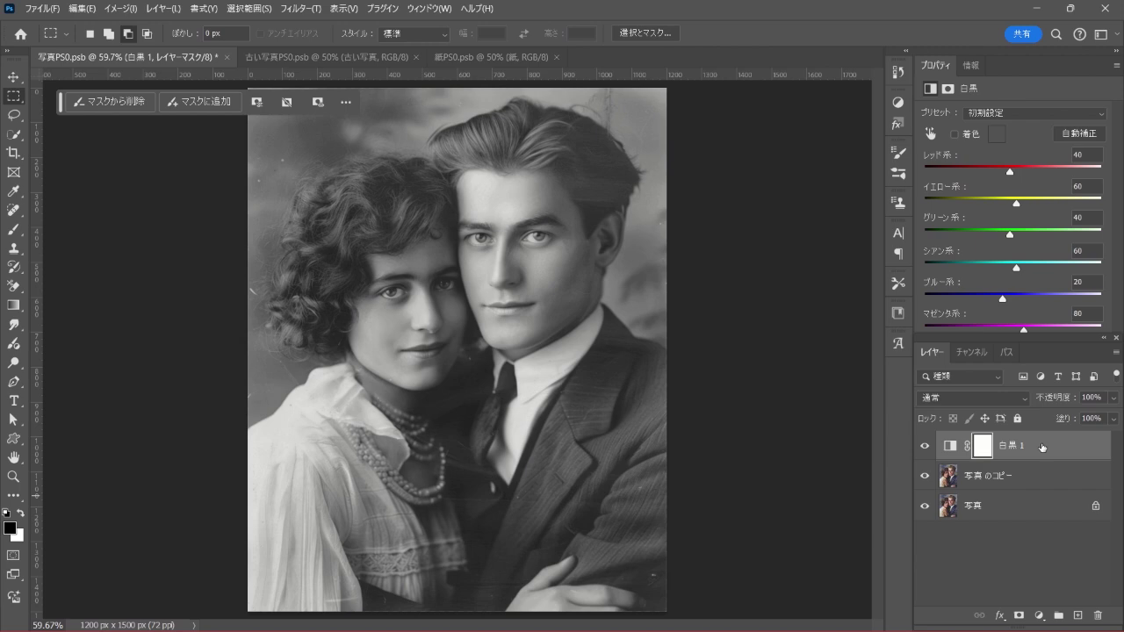
{"action": "left_click", "coordinate": [1033, 479], "text": "shift"}
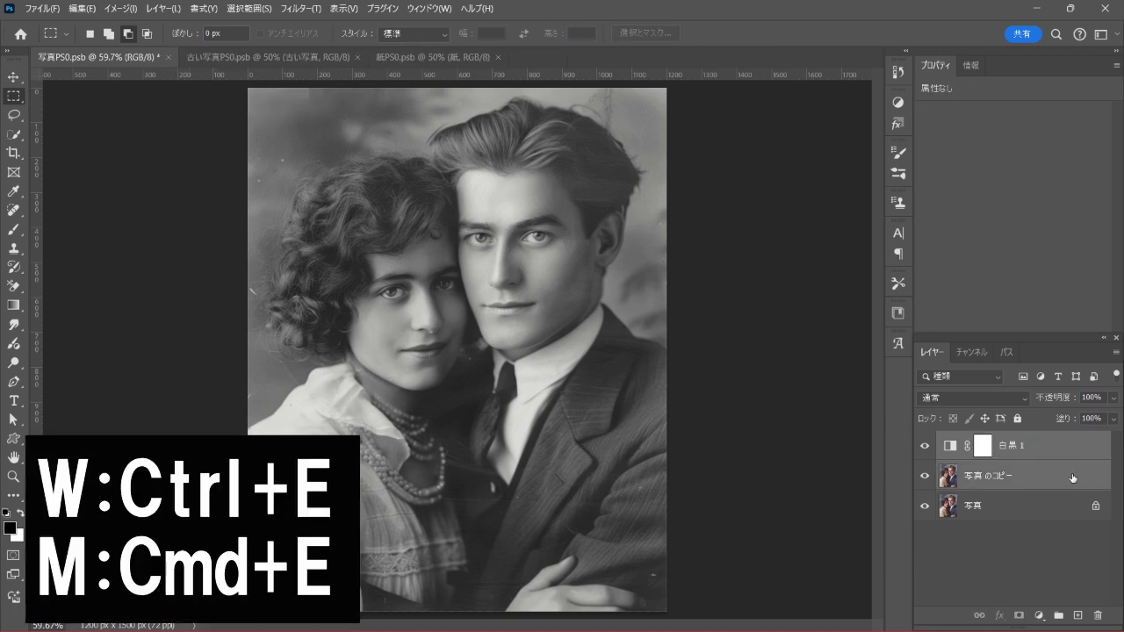
{"action": "key", "text": "ctrl+e"}
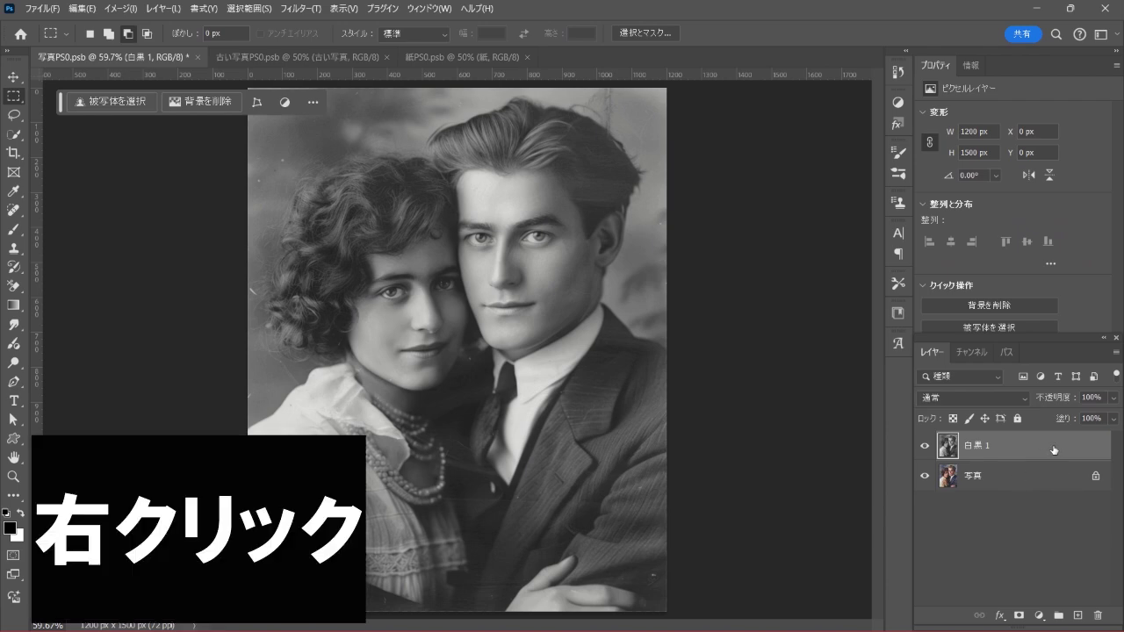
{"action": "right_click", "coordinate": [1055, 449]}
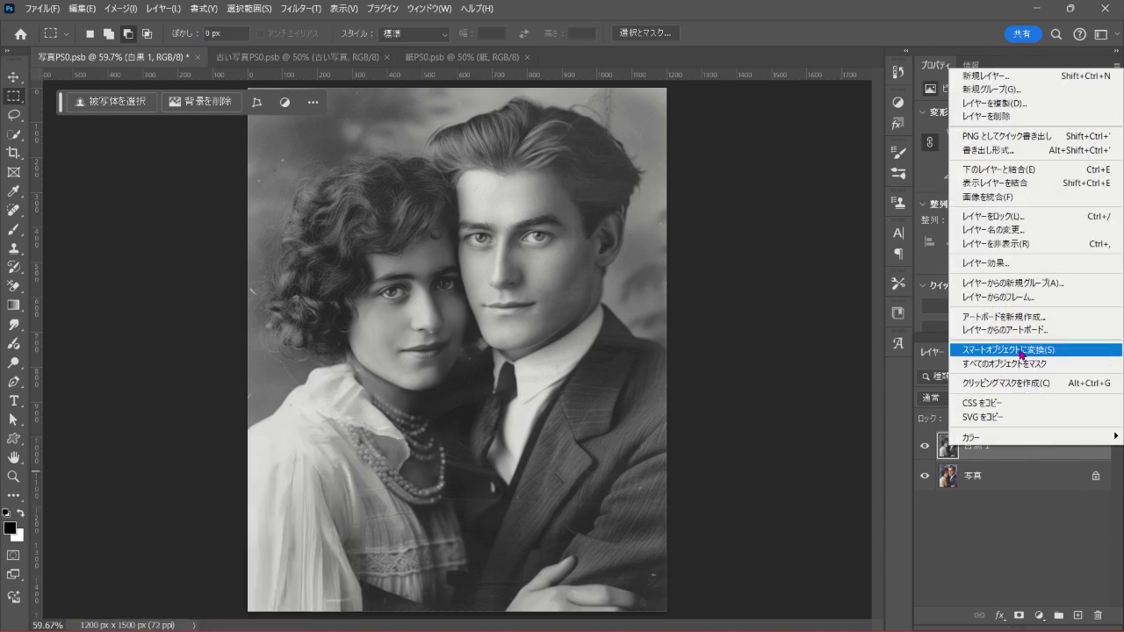
{"action": "left_click", "coordinate": [1066, 354]}
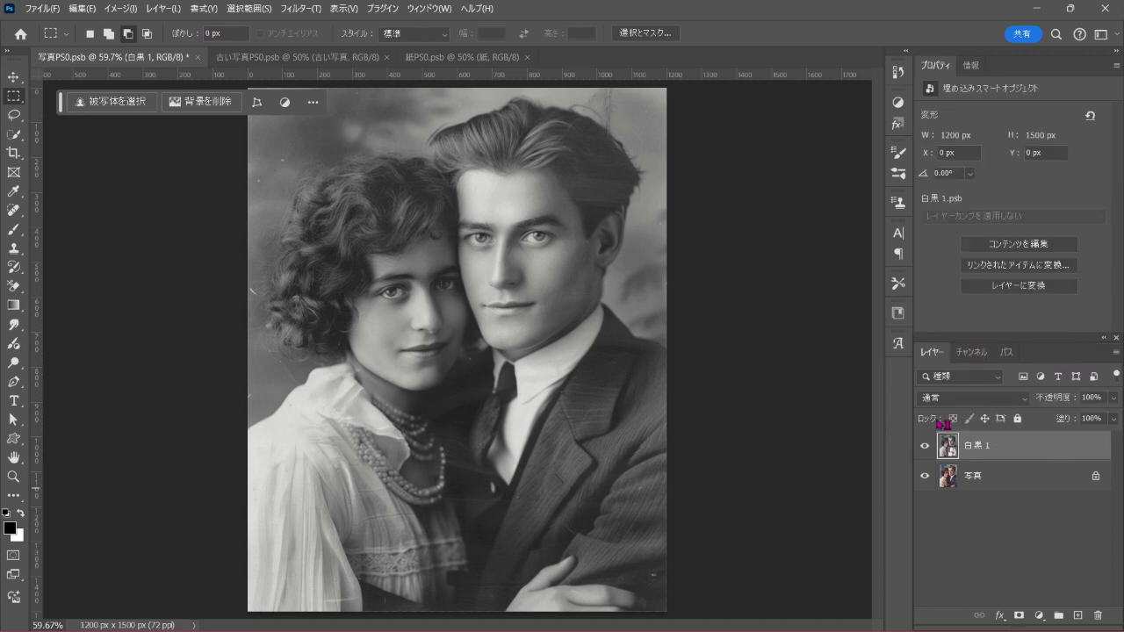
{"action": "left_click", "coordinate": [328, 58]}
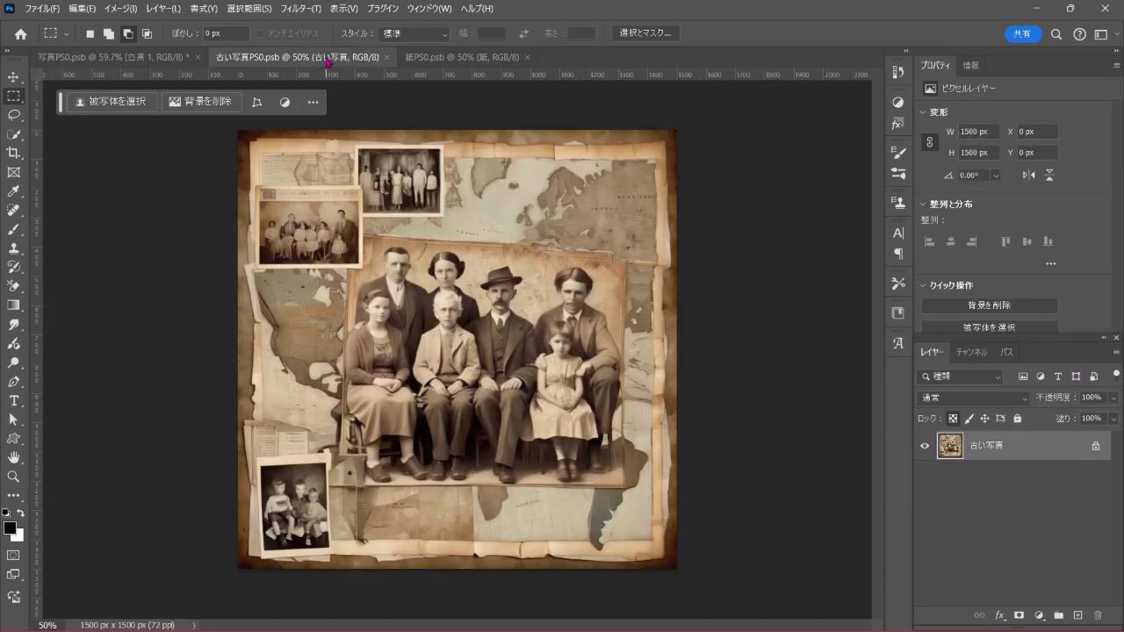
Look over the paper texture and old-photo collage documents, then return to the couple portrait
{"action": "left_click", "coordinate": [492, 58]}
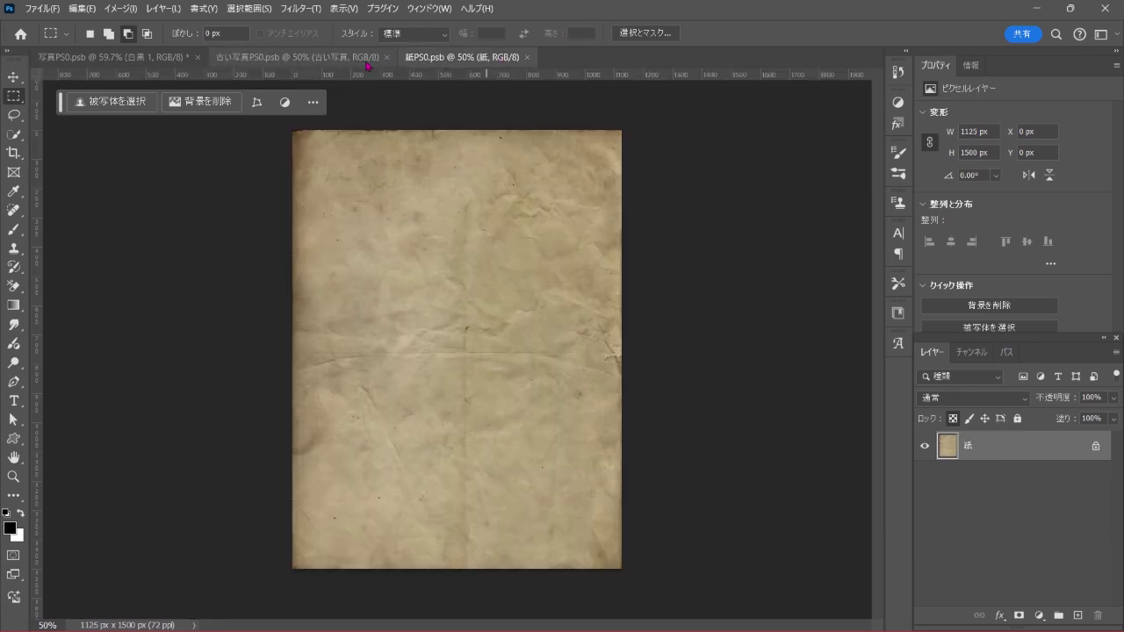
{"action": "left_click", "coordinate": [347, 59]}
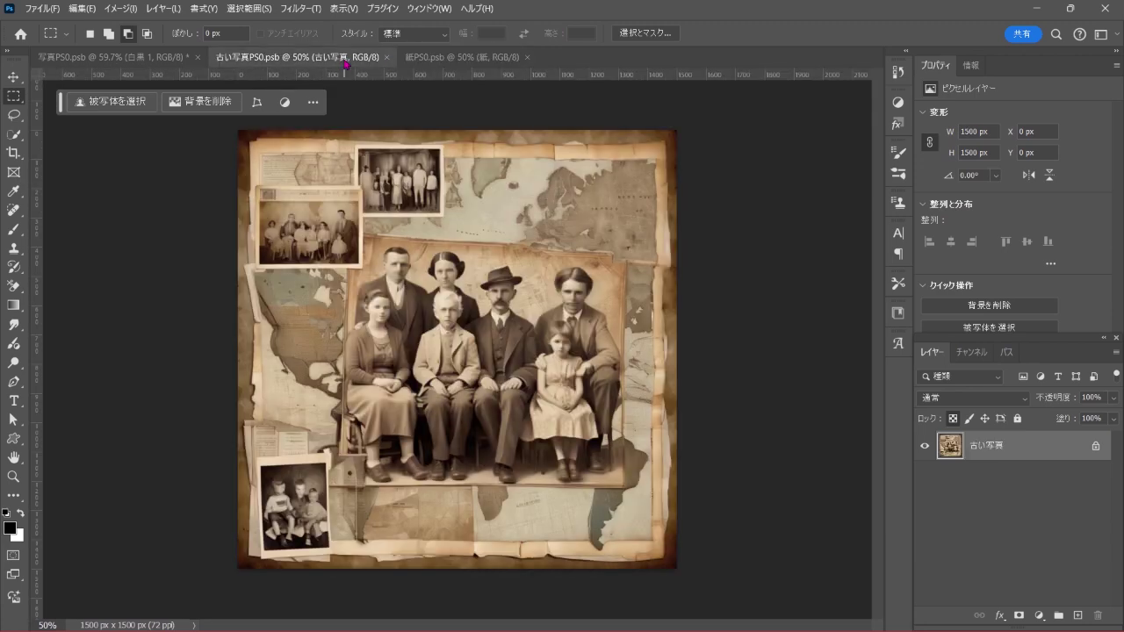
{"action": "left_click", "coordinate": [174, 59]}
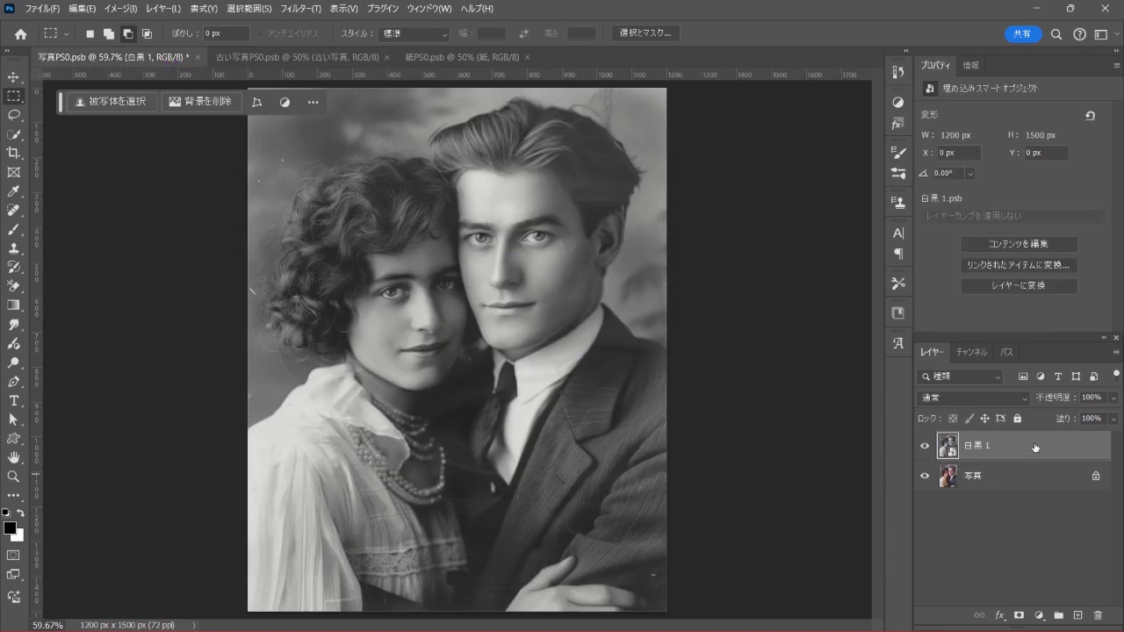
Apply the カラーの適用 neural filter, using a cropped region of the old-photo collage as the reference
{"action": "left_click", "coordinate": [300, 10]}
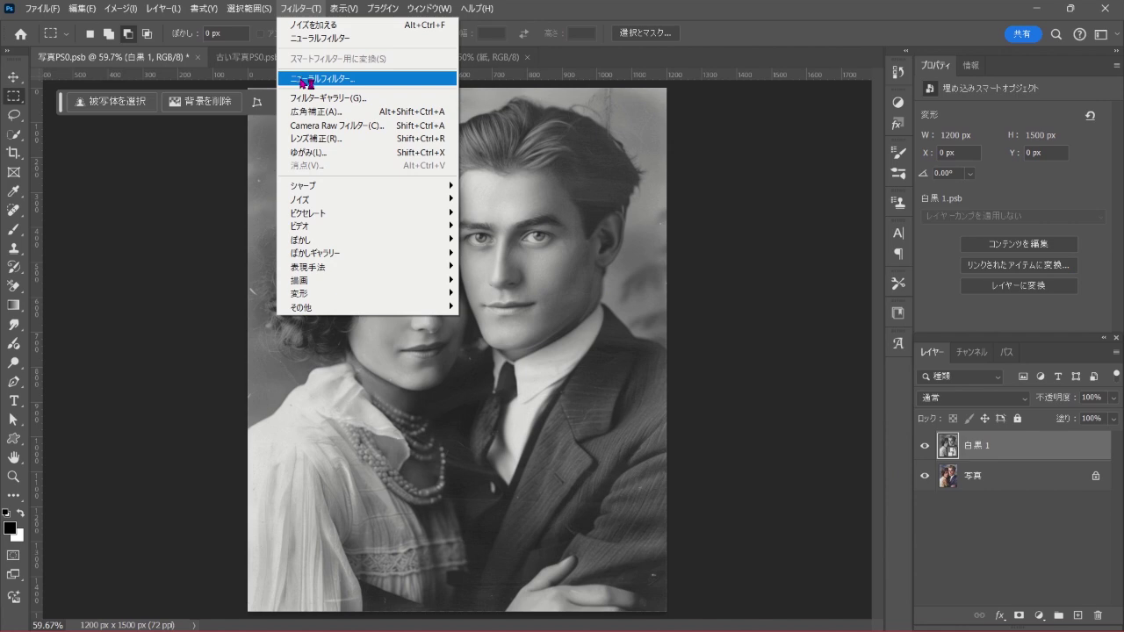
{"action": "left_click", "coordinate": [427, 79]}
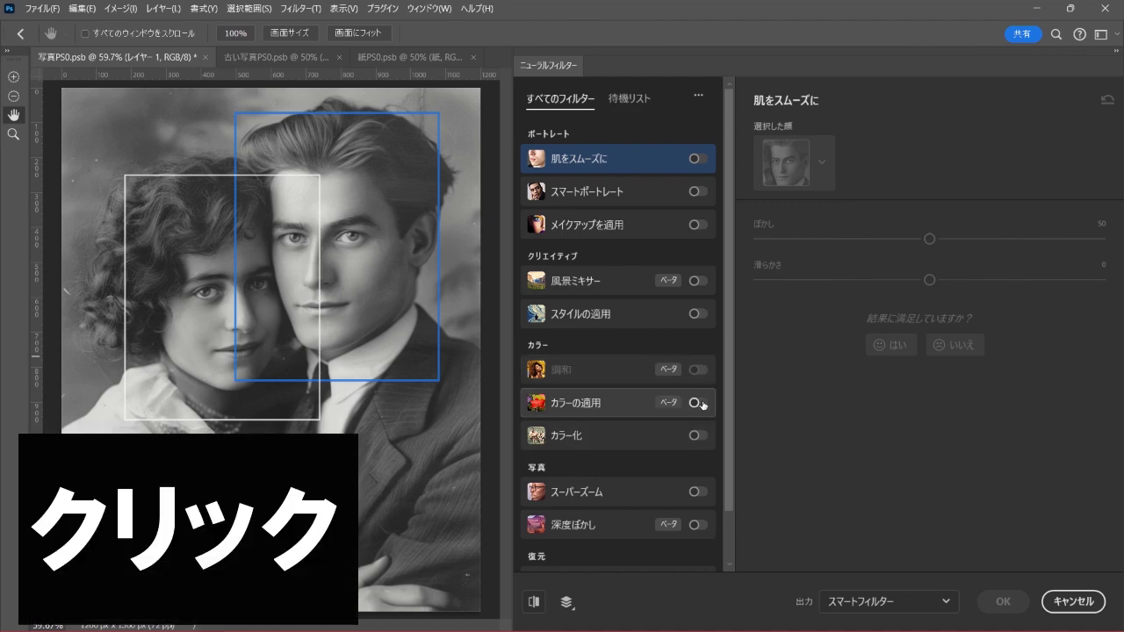
{"action": "left_click", "coordinate": [698, 403]}
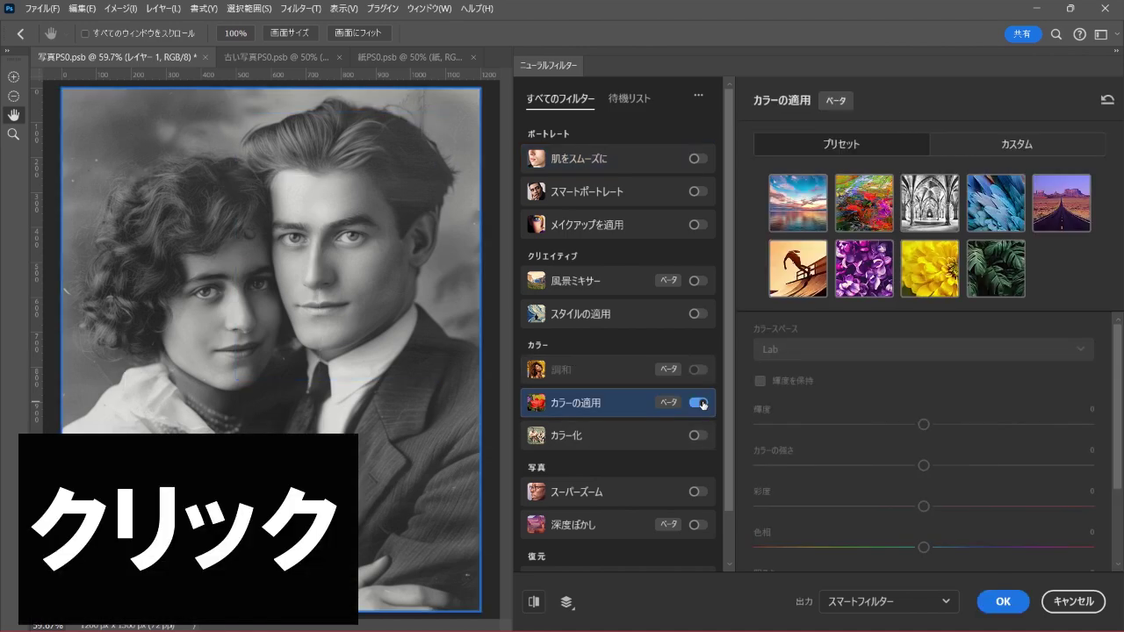
{"action": "left_click", "coordinate": [991, 145]}
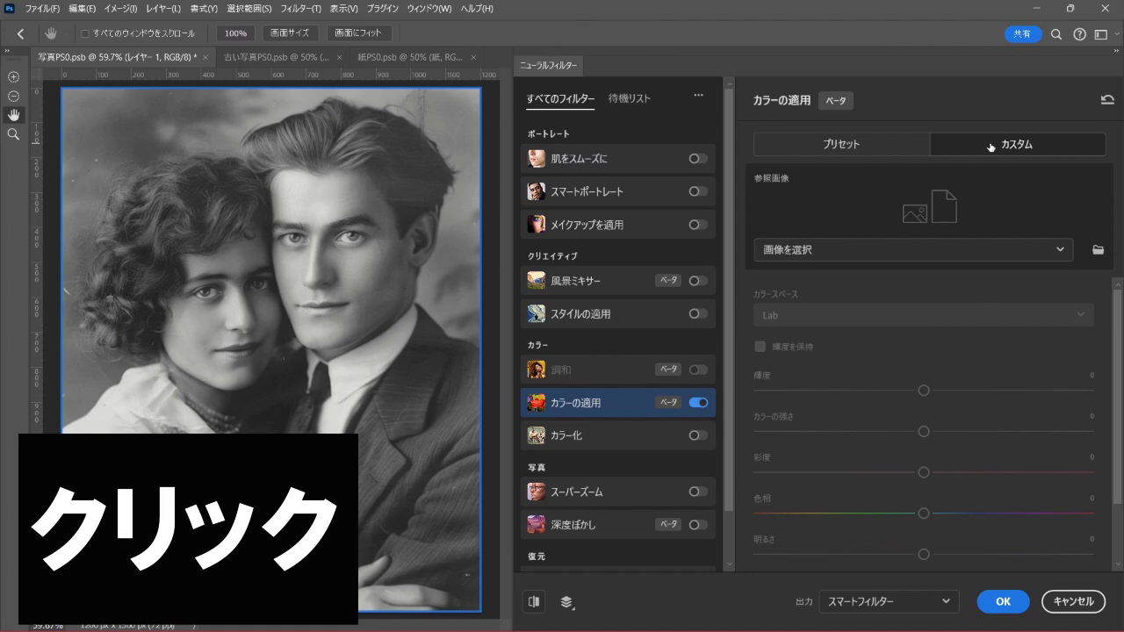
{"action": "left_click", "coordinate": [872, 251]}
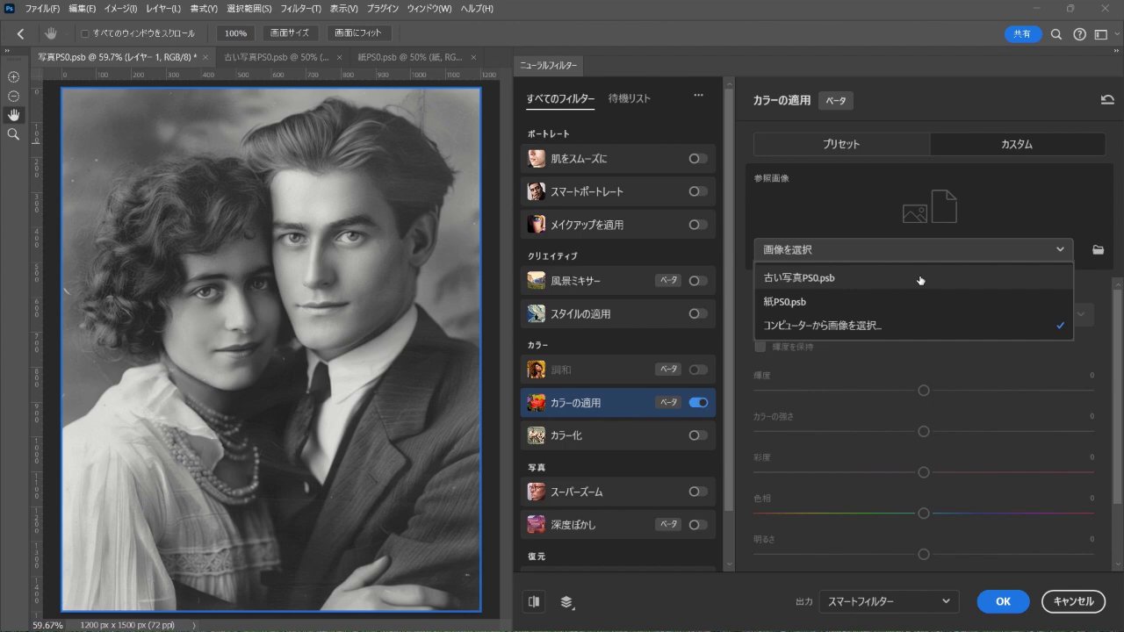
{"action": "left_click", "coordinate": [921, 280]}
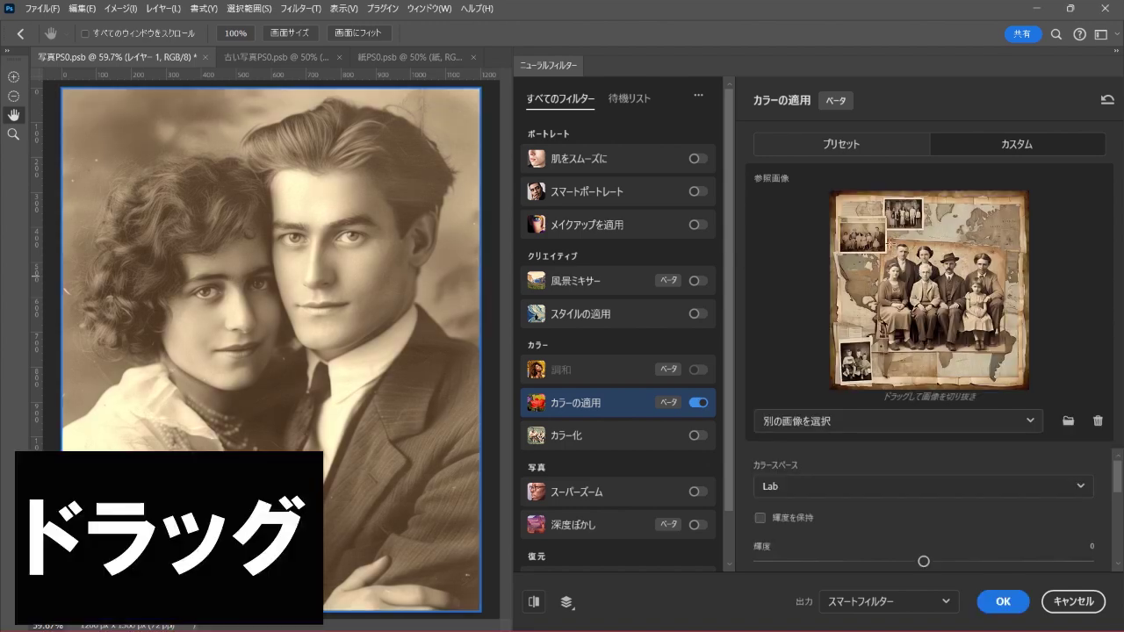
{"action": "left_click_drag", "start_coordinate": [891, 244], "coordinate": [1003, 344]}
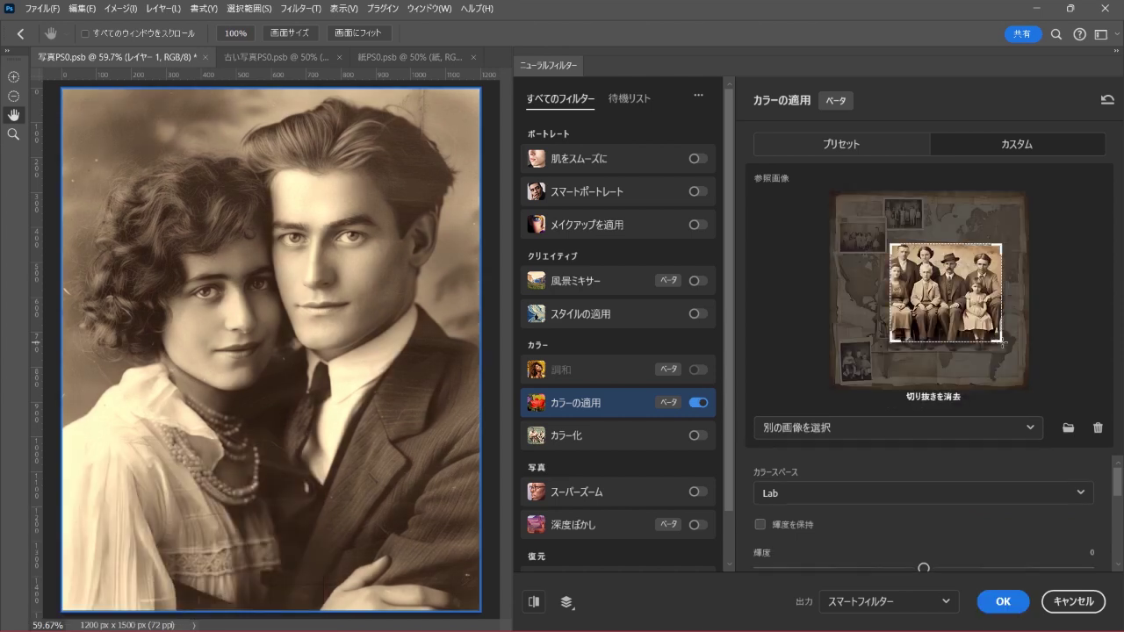
{"action": "left_click", "coordinate": [1003, 601]}
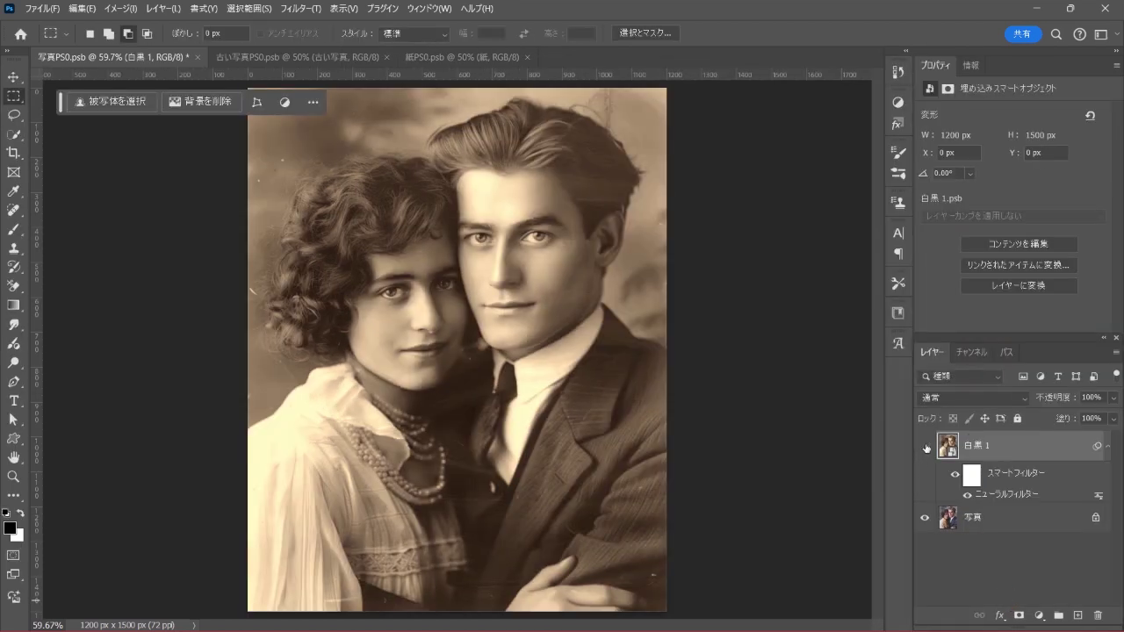
Compare with the colour original, then add 9.29% Gaussian monochromatic noise as film grain
{"action": "left_click", "coordinate": [925, 446]}
{"action": "left_click", "coordinate": [925, 446]}
{"action": "left_click", "coordinate": [311, 13]}
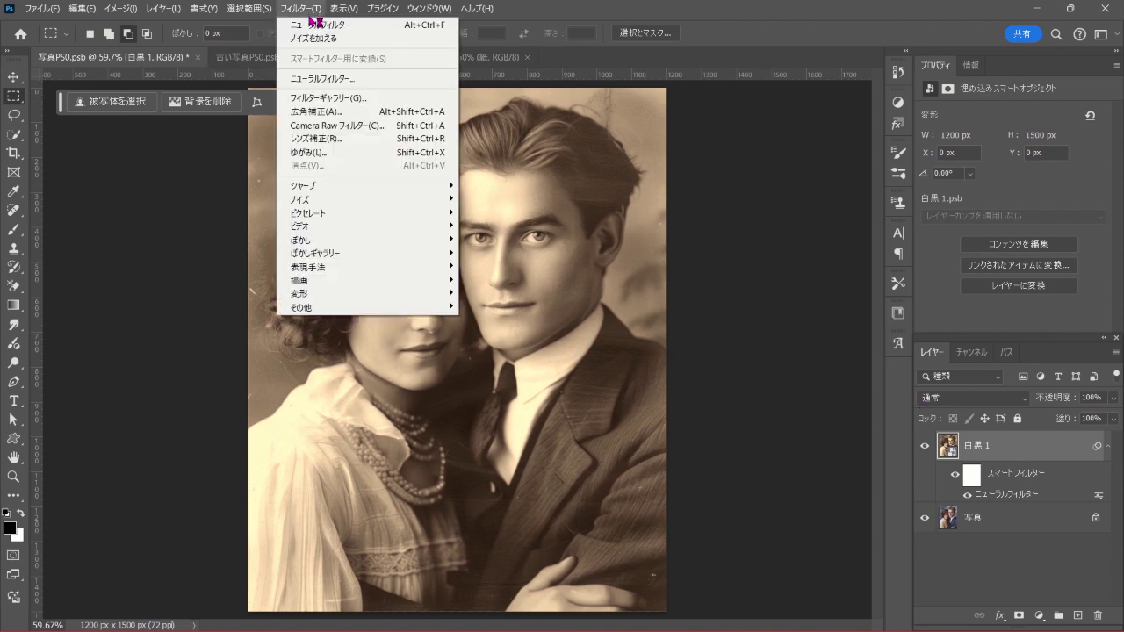
{"action": "mouse_move", "coordinate": [315, 199]}
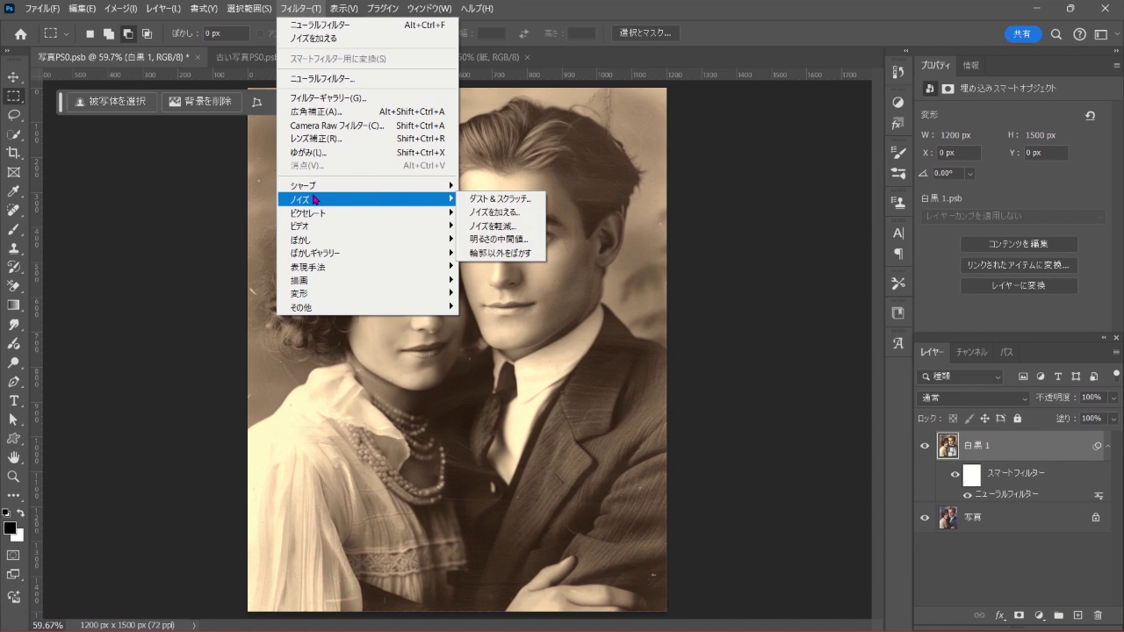
{"action": "left_click", "coordinate": [540, 216]}
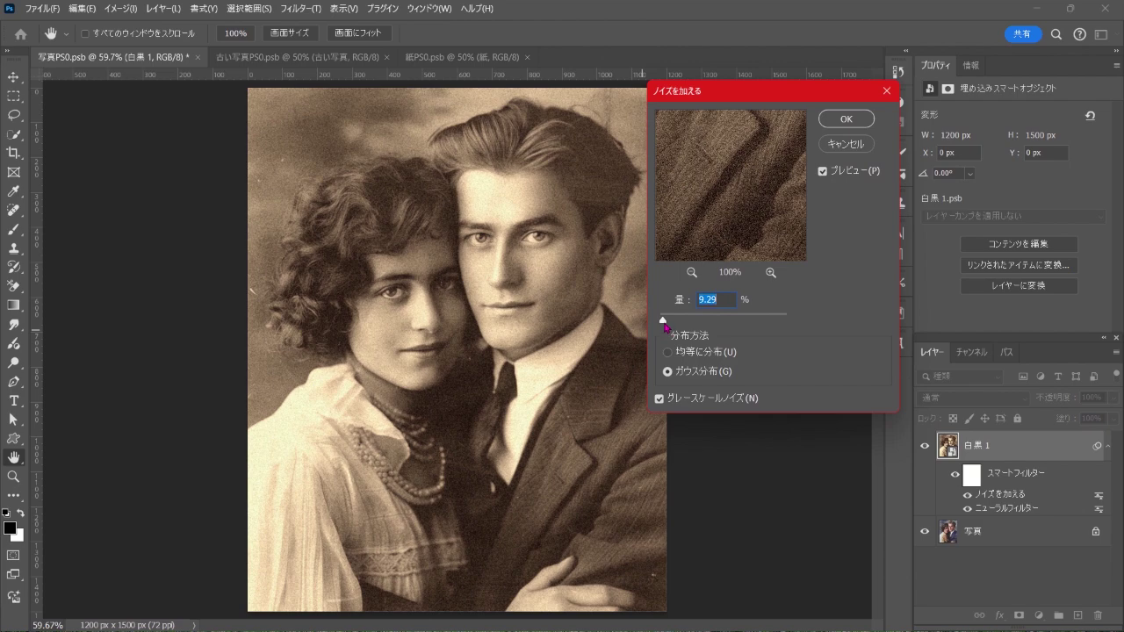
{"action": "left_click_drag", "start_coordinate": [664, 324], "coordinate": [666, 325]}
{"action": "left_click_drag", "start_coordinate": [665, 322], "coordinate": [663, 323]}
{"action": "left_click", "coordinate": [823, 171]}
{"action": "left_click", "coordinate": [853, 118]}
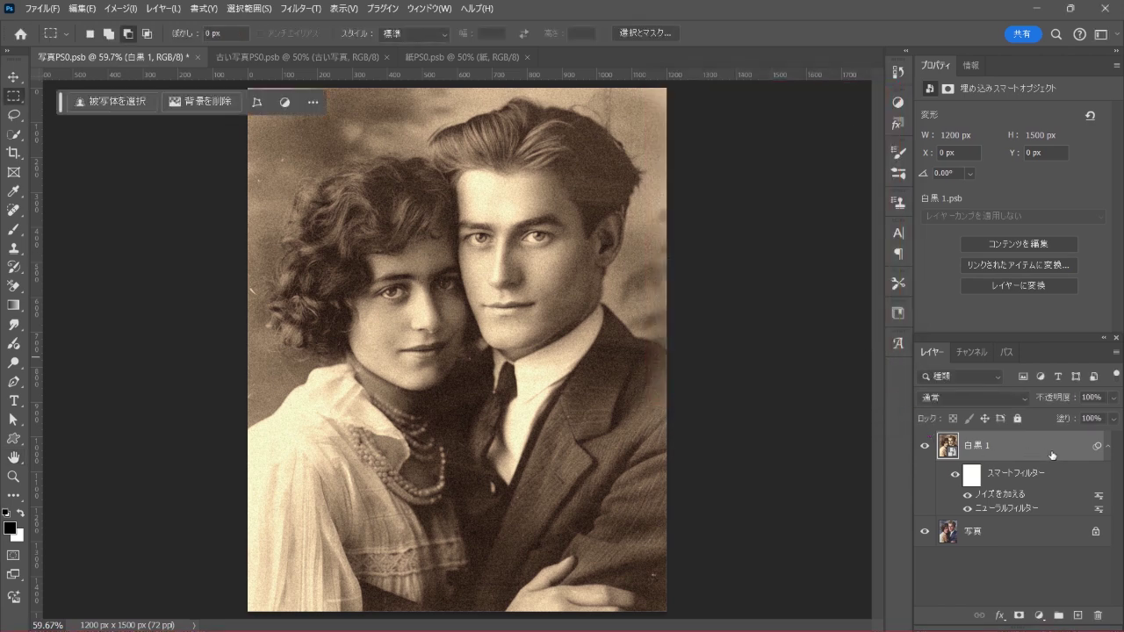
Paste the 紙 paper texture onto the portrait and scale it to fill the 1200×1600 canvas
{"action": "left_click", "coordinate": [455, 61]}
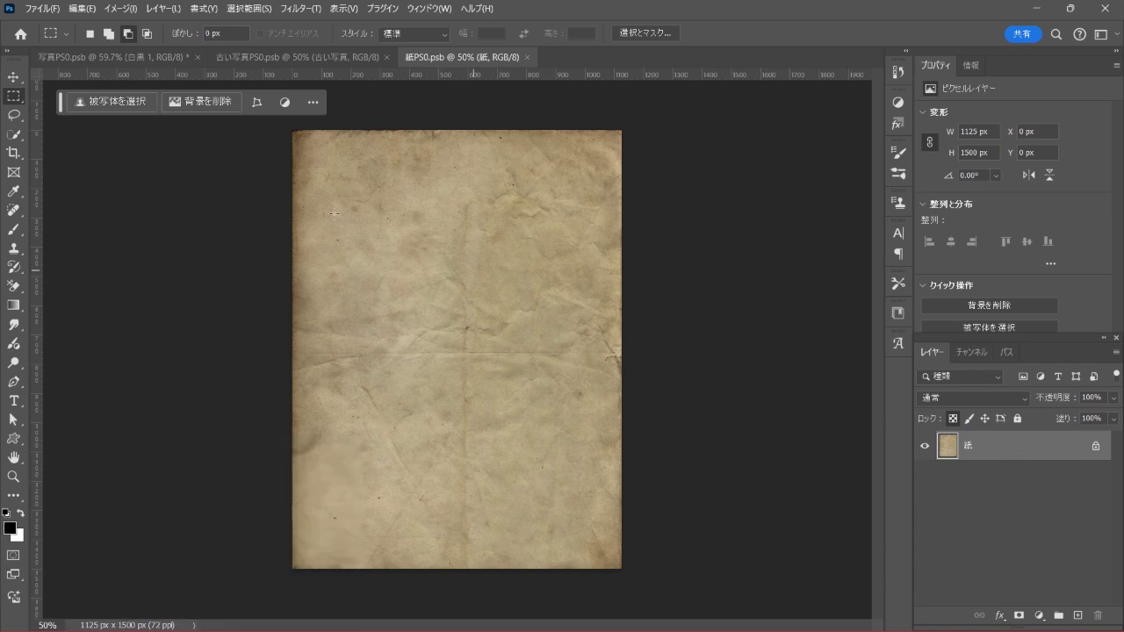
{"action": "left_click", "coordinate": [173, 62]}
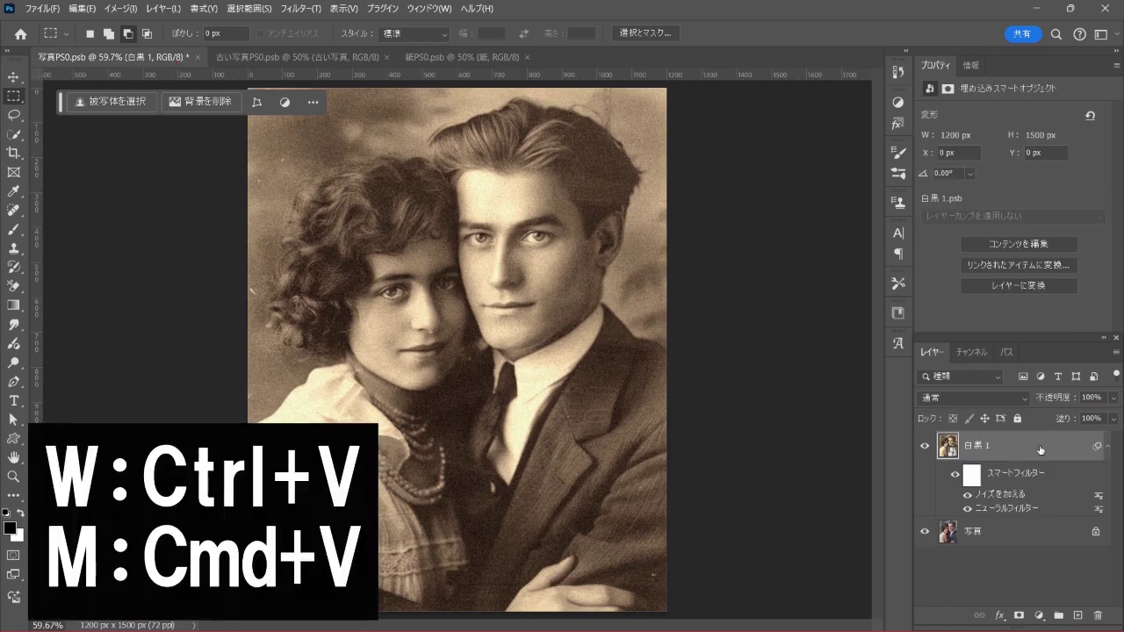
{"action": "key", "text": "ctrl+v"}
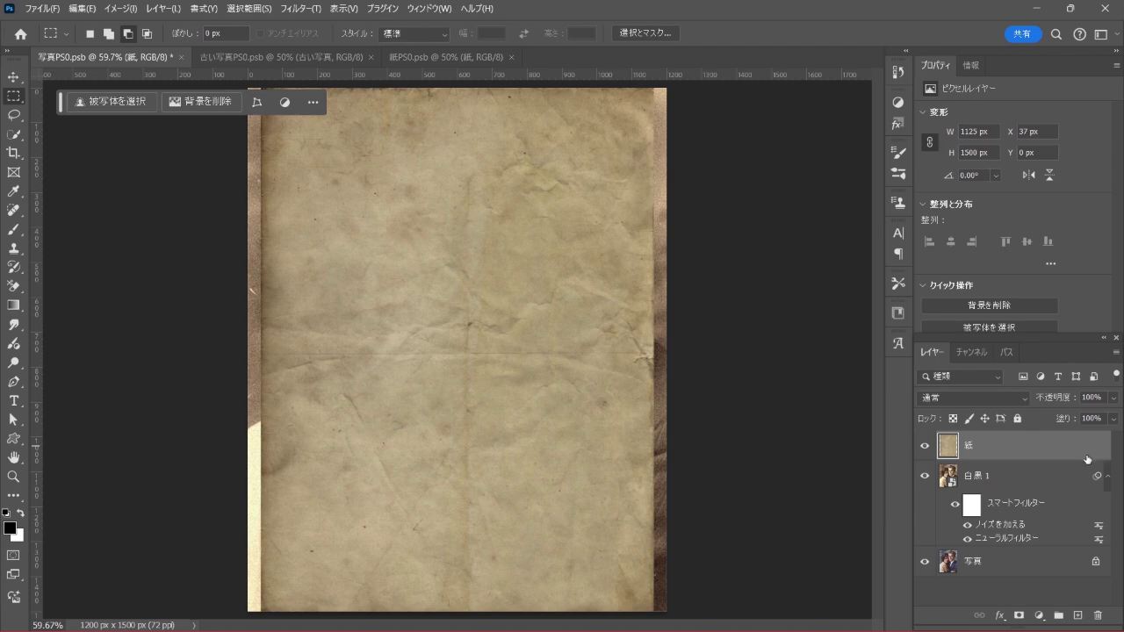
{"action": "key", "text": "ctrl+t"}
{"action": "key", "text": "ctrl+t"}
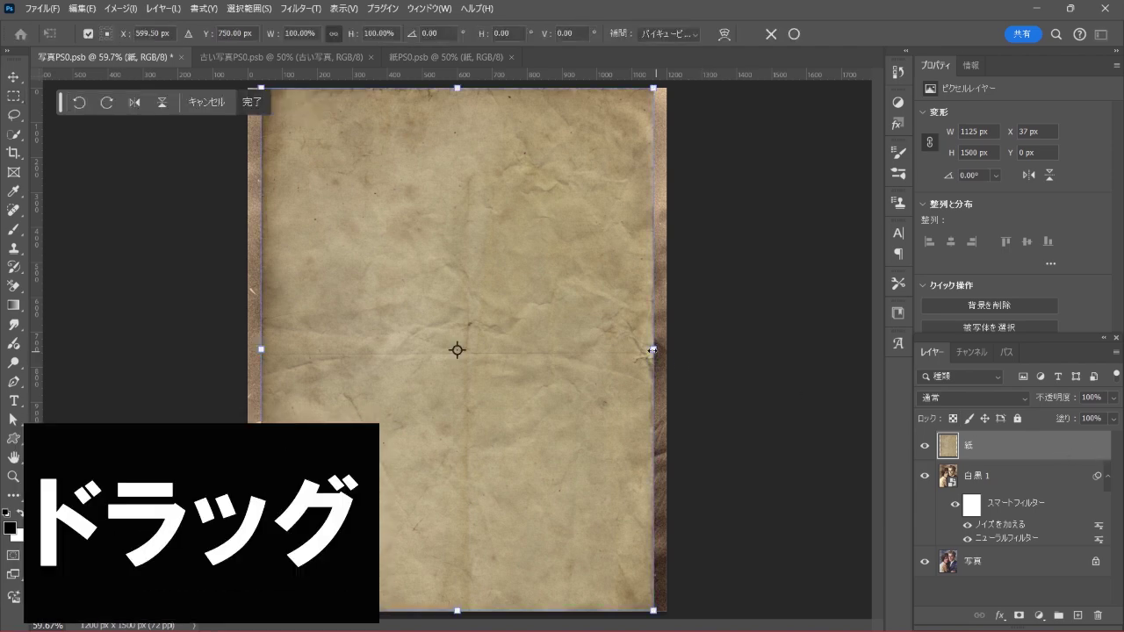
{"action": "left_click_drag", "start_coordinate": [654, 350], "coordinate": [665, 349]}
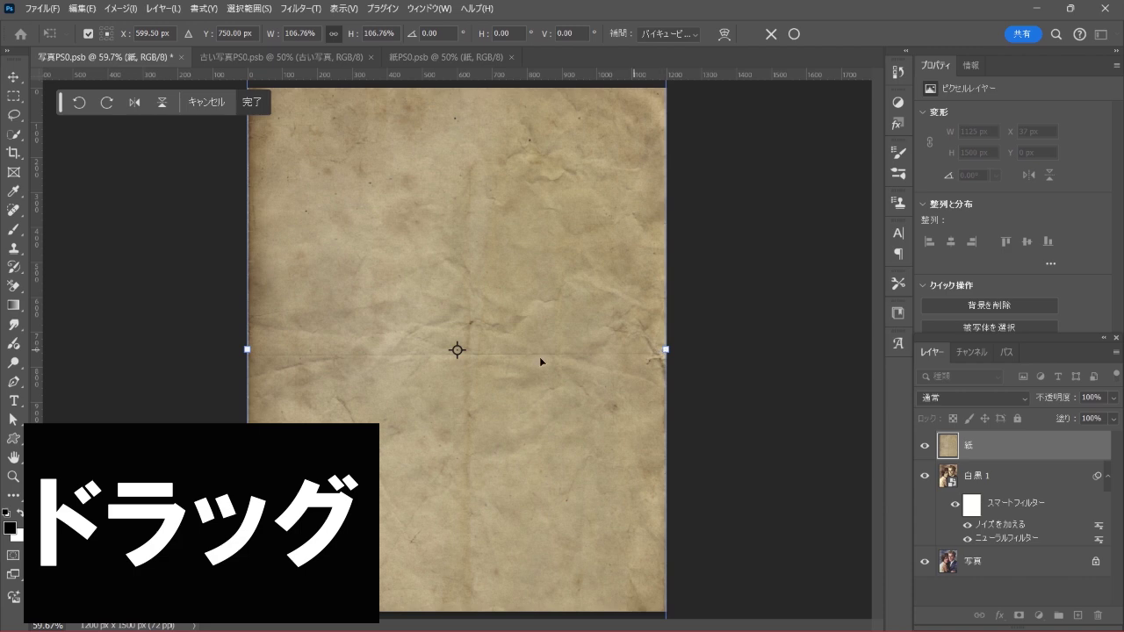
{"action": "left_click_drag", "start_coordinate": [250, 355], "coordinate": [248, 351]}
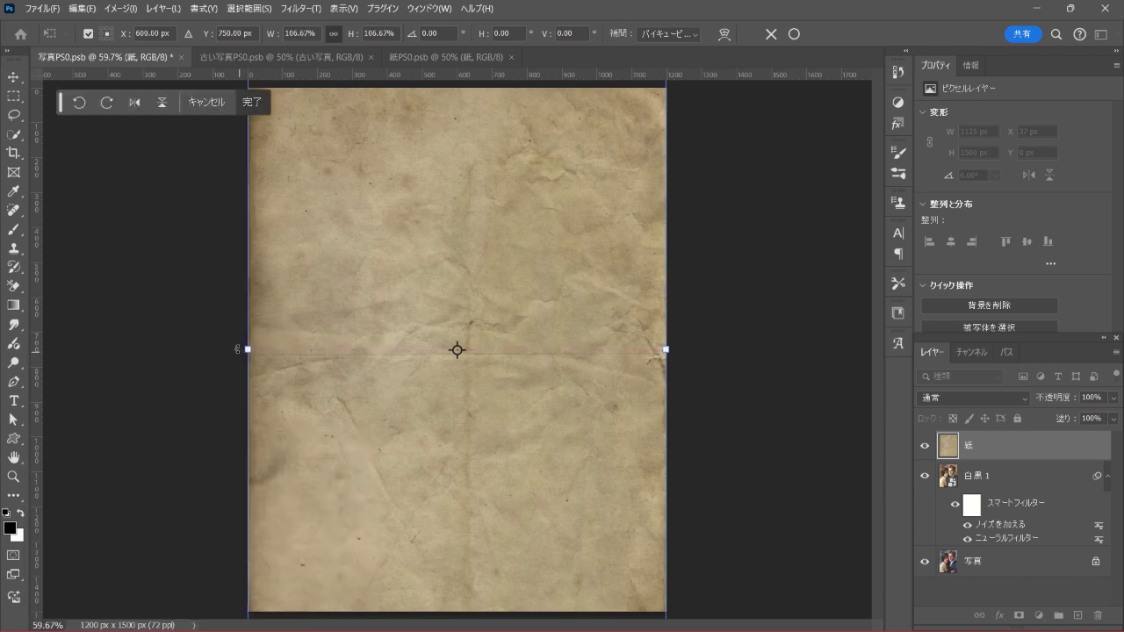
{"action": "left_click", "coordinate": [794, 33]}
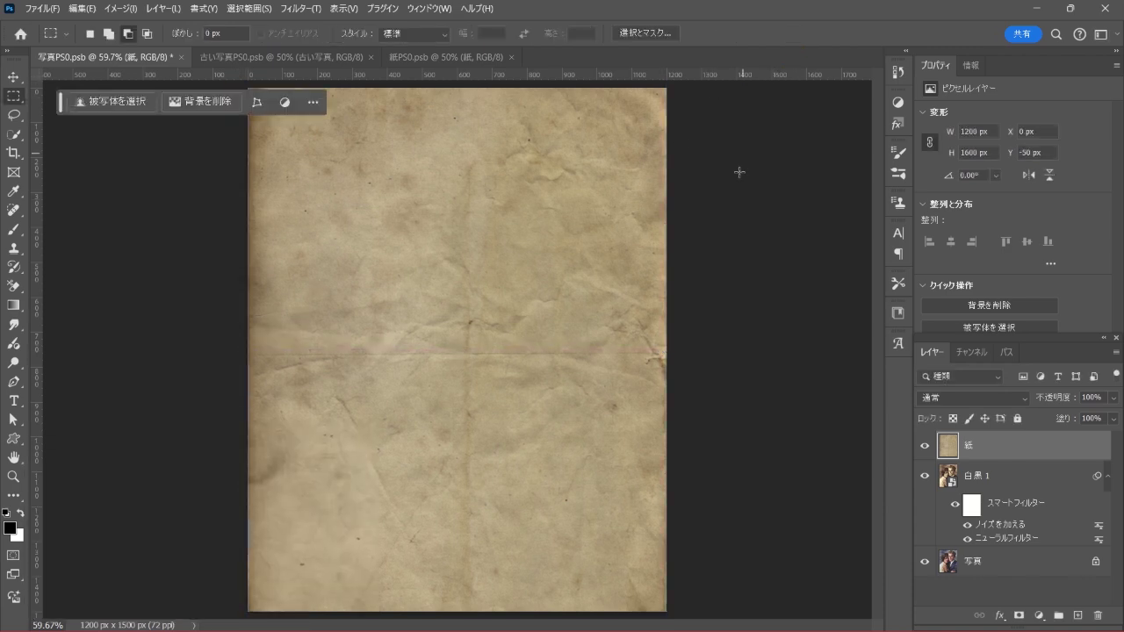
Set the 紙 layer's blend mode to ソフトライト and compare the portrait with and without the paper
{"action": "left_click", "coordinate": [966, 402]}
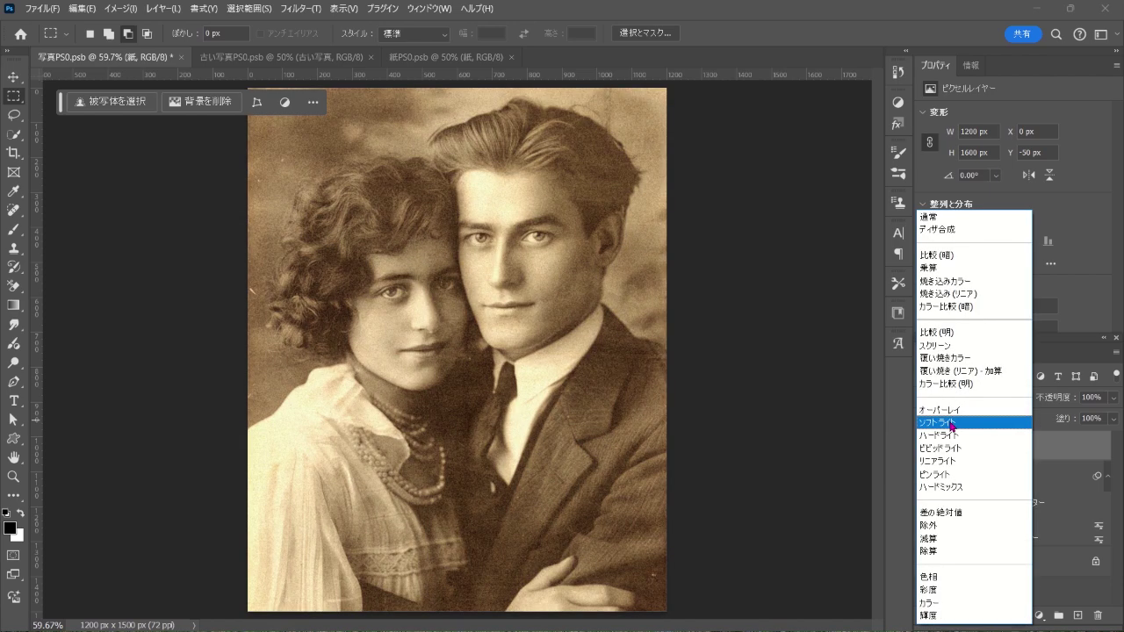
{"action": "left_click", "coordinate": [1003, 423]}
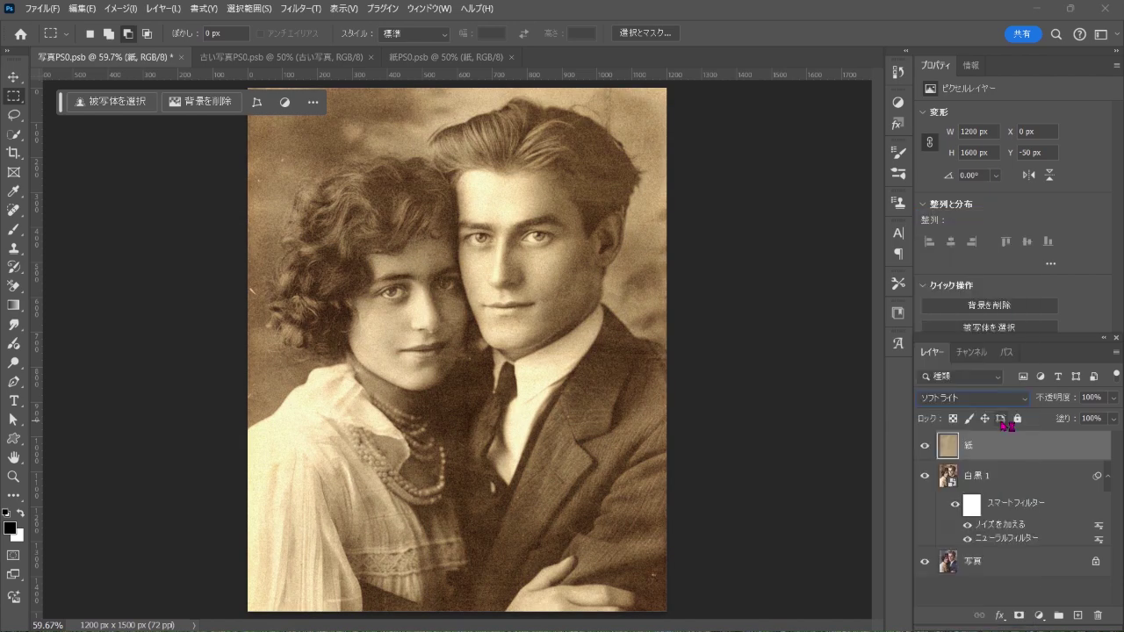
{"action": "left_click", "coordinate": [925, 446]}
{"action": "left_click", "coordinate": [925, 447]}
Toggle between the original colour photo and the aged sepia version to compare them
{"action": "left_click", "coordinate": [925, 564], "text": "alt"}
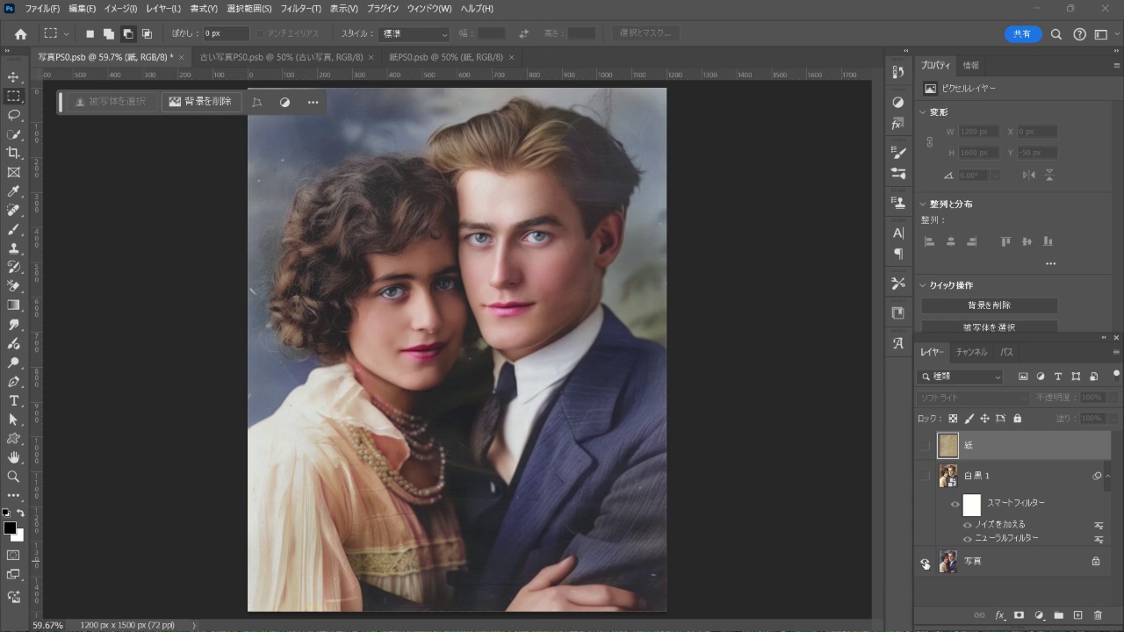
{"action": "left_click", "coordinate": [925, 564], "text": "alt"}
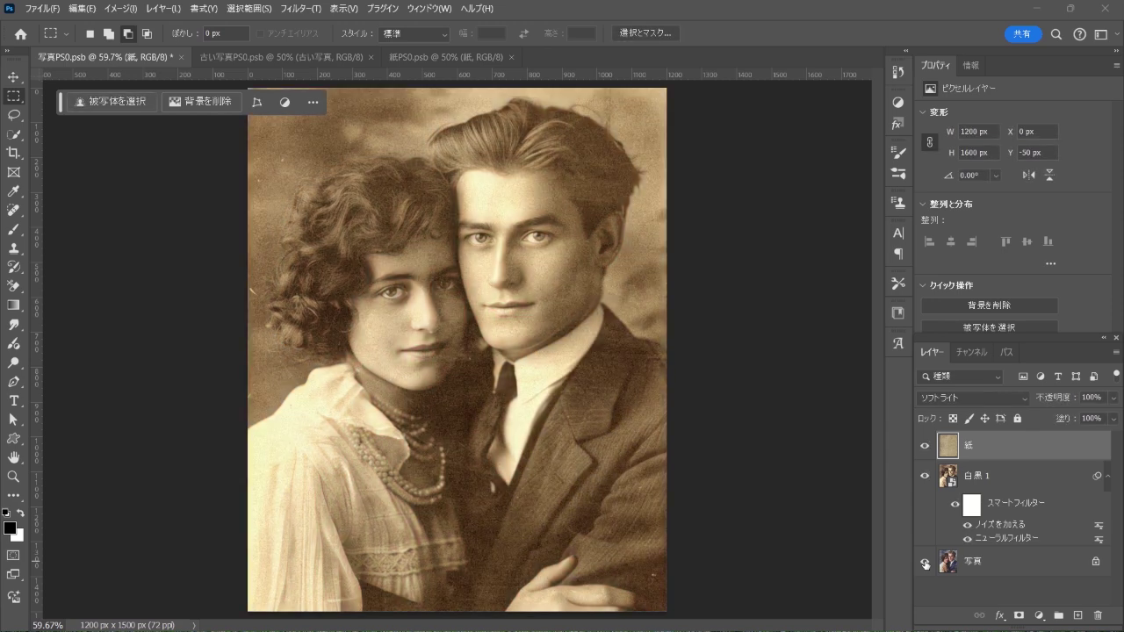
{"action": "left_click", "coordinate": [925, 564], "text": "alt"}
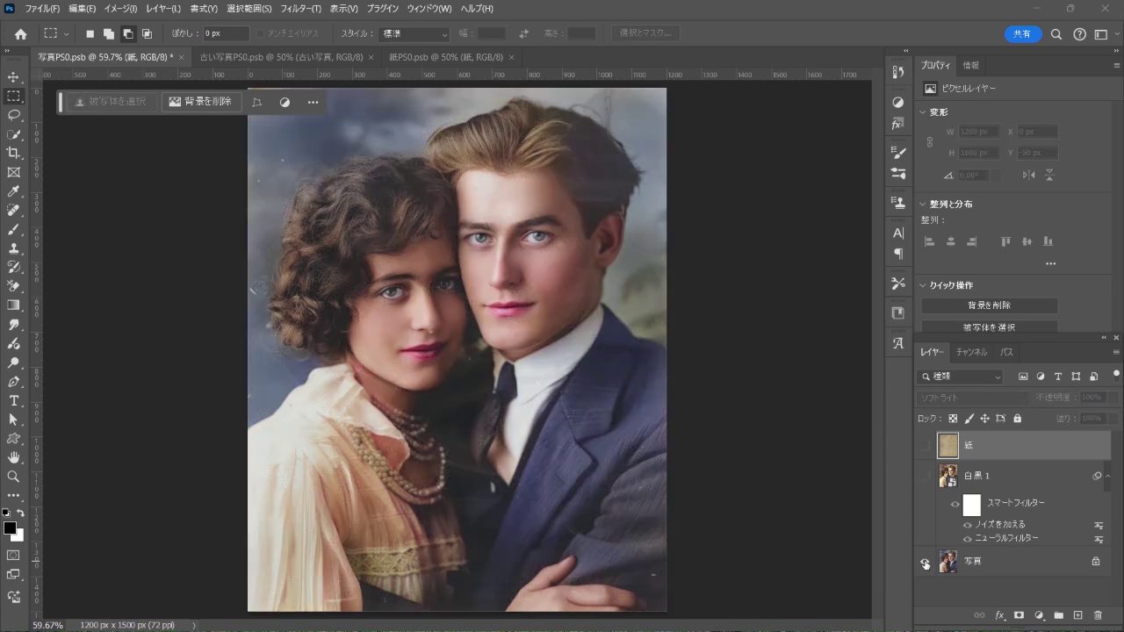
{"action": "left_click", "coordinate": [925, 564], "text": "alt"}
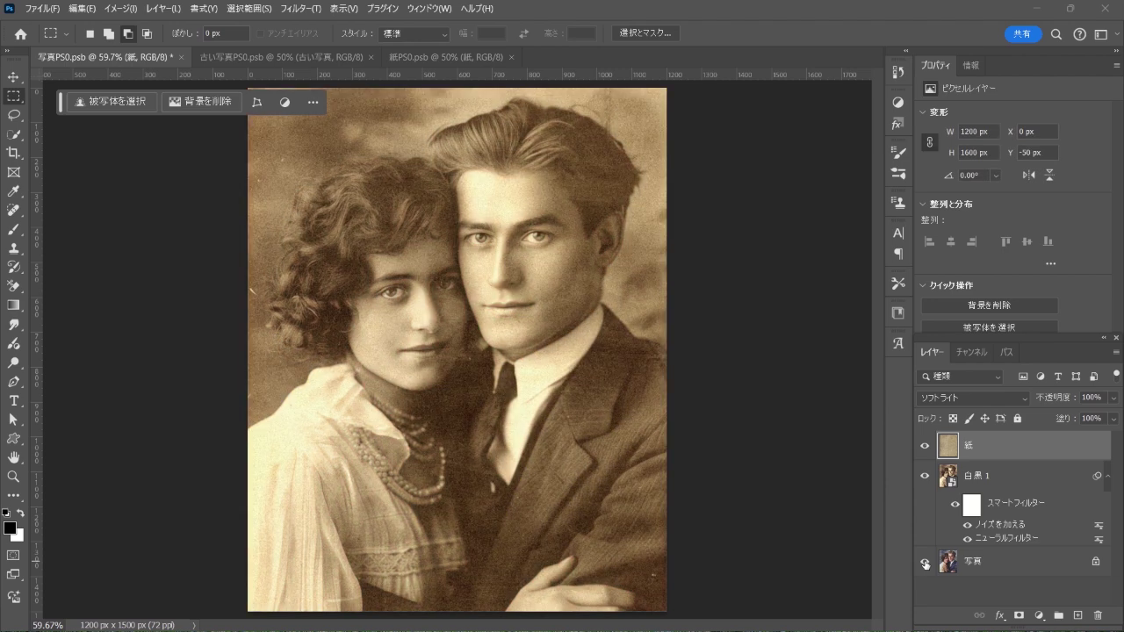